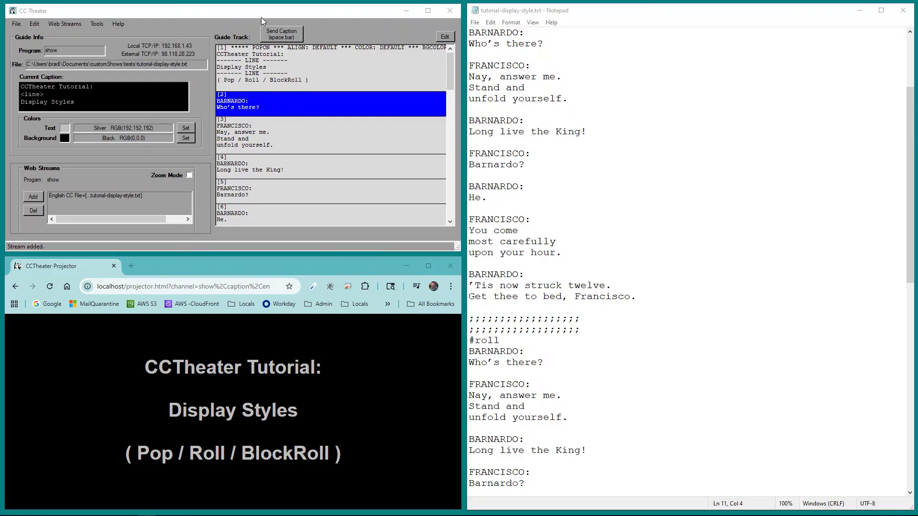
Examine the #pop directive and the dialogue block below it in tutorial-display-style.txt in Notepad.
{"action": "left_click", "coordinate": [209, 13]}
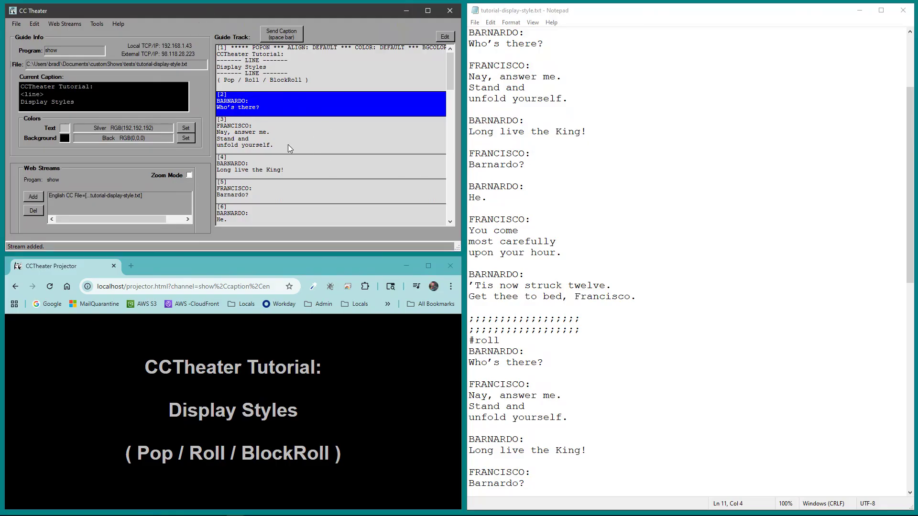
{"action": "left_click", "coordinate": [201, 266]}
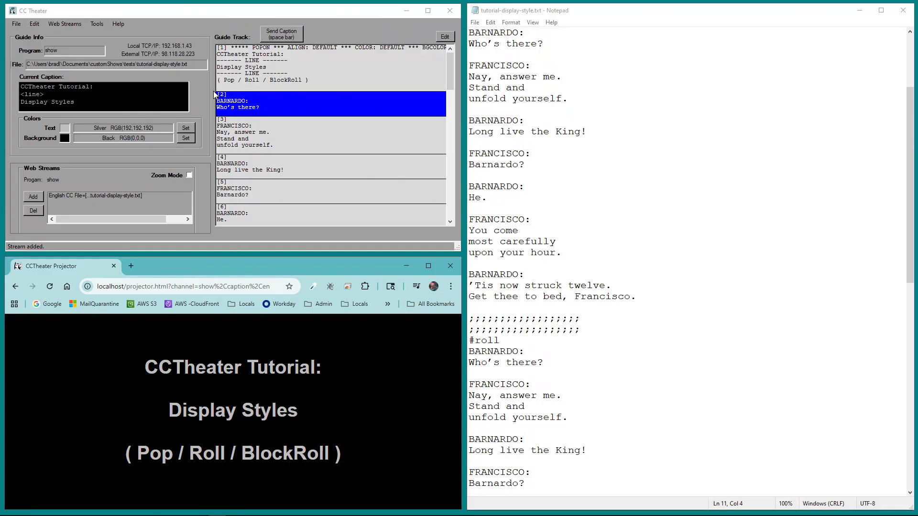
{"action": "left_click", "coordinate": [777, 15]}
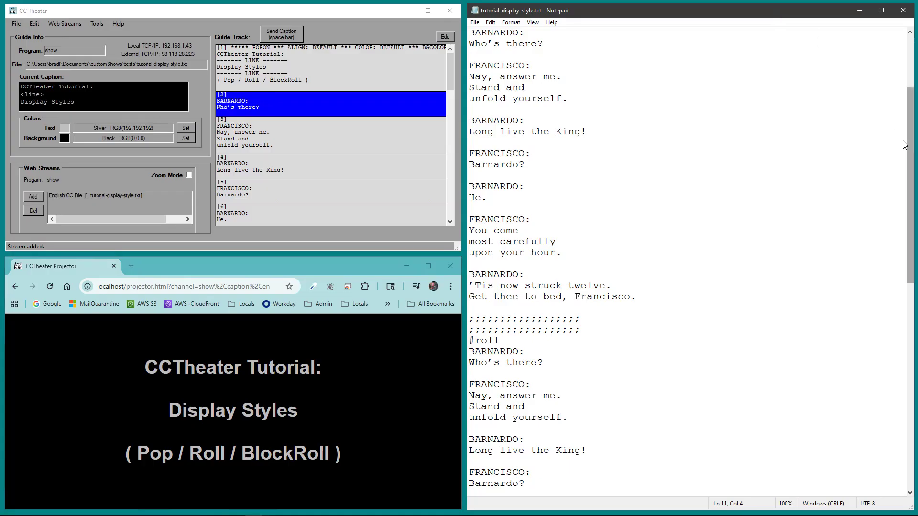
{"action": "left_click_drag", "start_coordinate": [903, 151], "coordinate": [902, 125]}
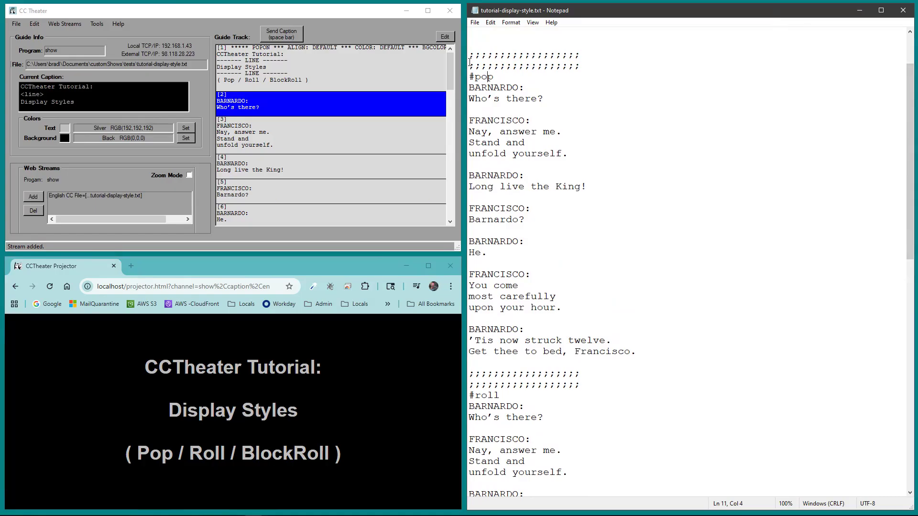
{"action": "left_click_drag", "start_coordinate": [469, 55], "coordinate": [451, 369]}
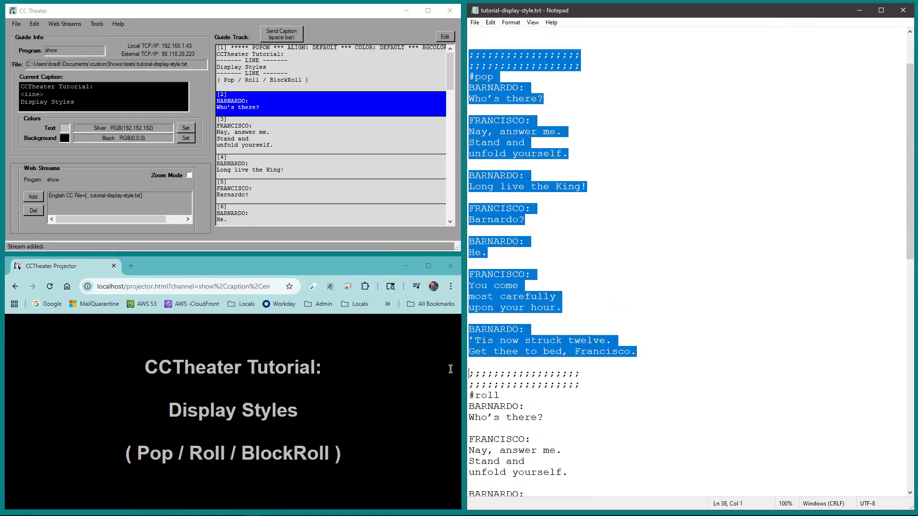
{"action": "left_click", "coordinate": [683, 83]}
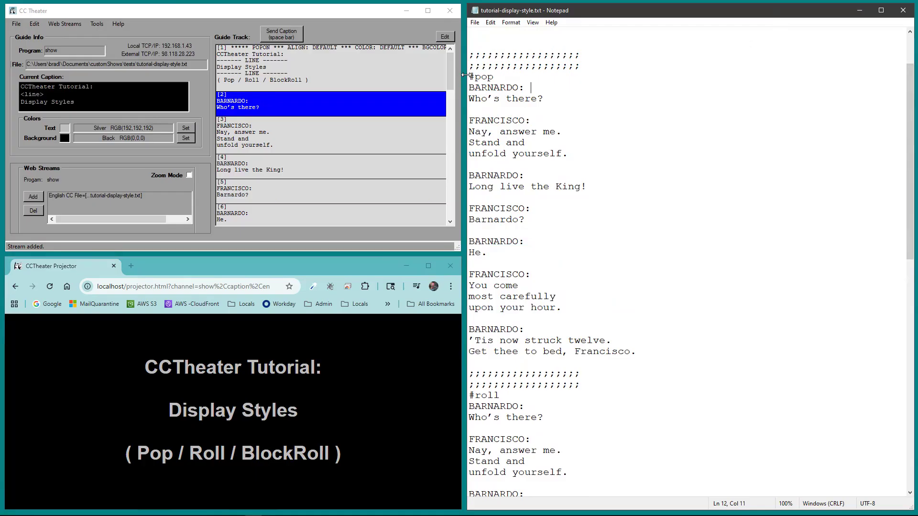
{"action": "left_click_drag", "start_coordinate": [470, 77], "coordinate": [497, 78]}
{"action": "left_click_drag", "start_coordinate": [470, 88], "coordinate": [448, 295]}
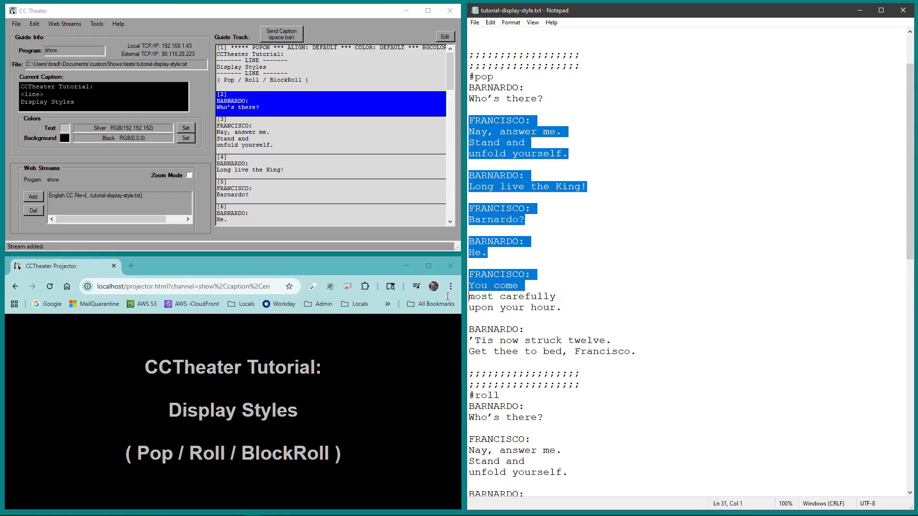
{"action": "left_click", "coordinate": [507, 76]}
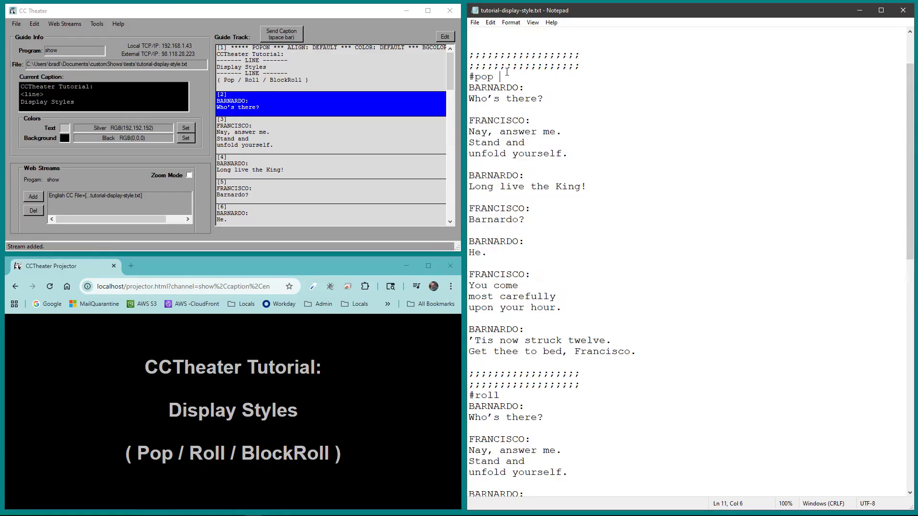
Switch to CC Theater and send the pop-style captions one at a time, from caption 2 "Who's there?" through caption 8 "Get thee to bed, Francisco.".
{"action": "left_click", "coordinate": [217, 10]}
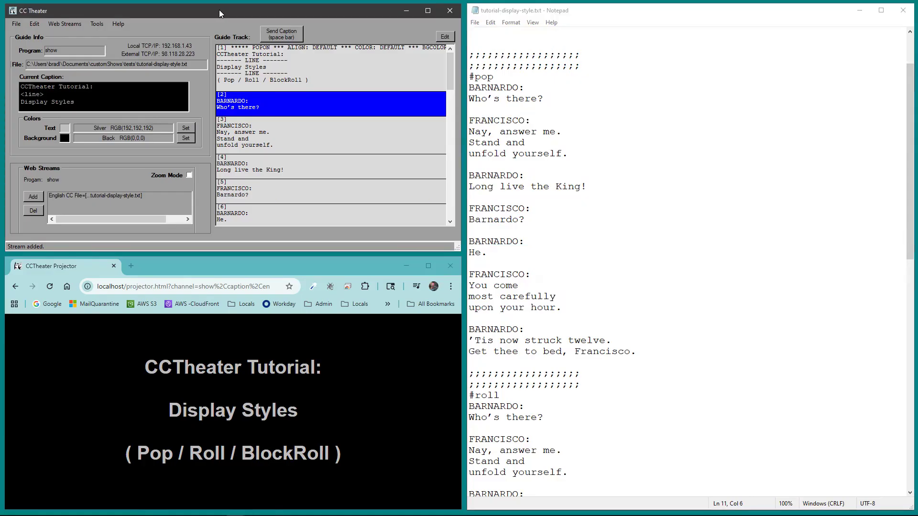
{"action": "key", "text": "space"}
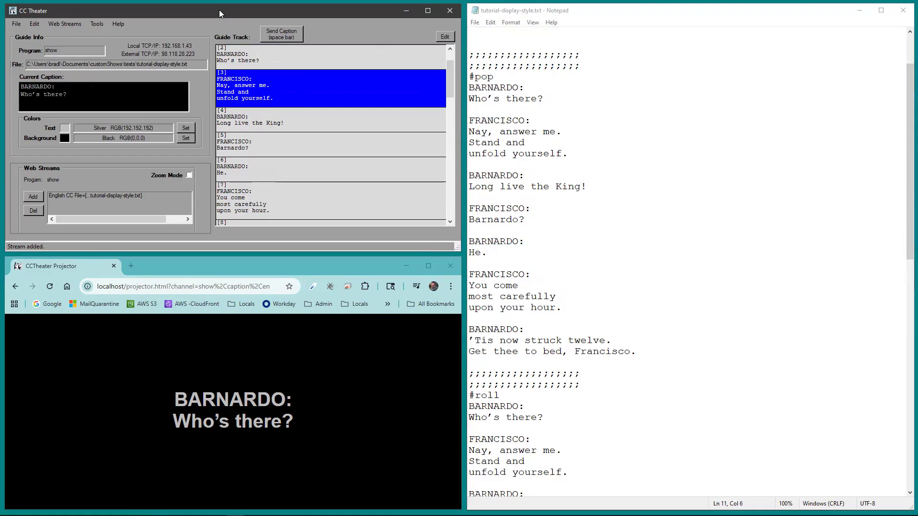
{"action": "key", "text": "space"}
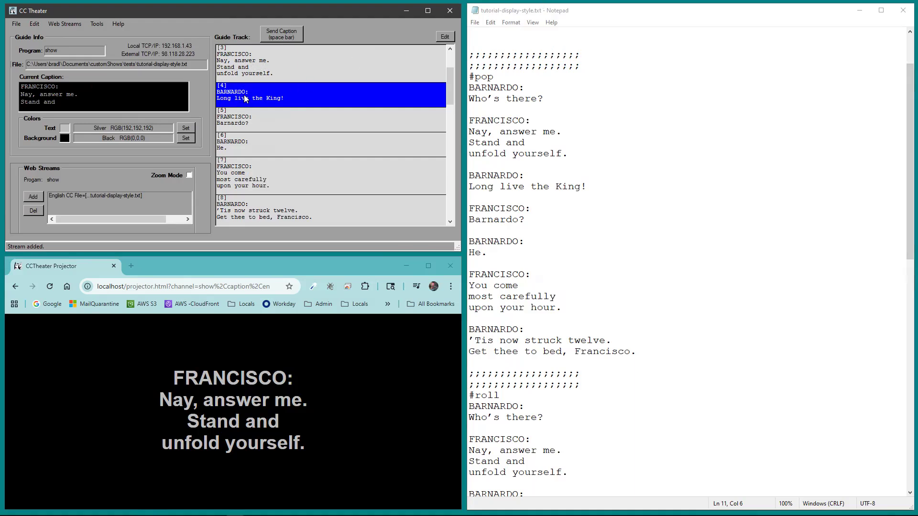
{"action": "key", "text": "space"}
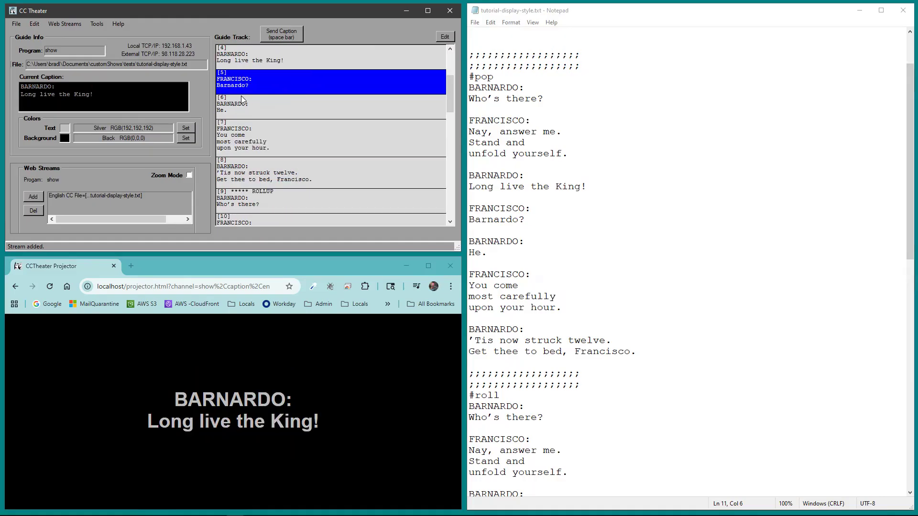
{"action": "key", "text": "space"}
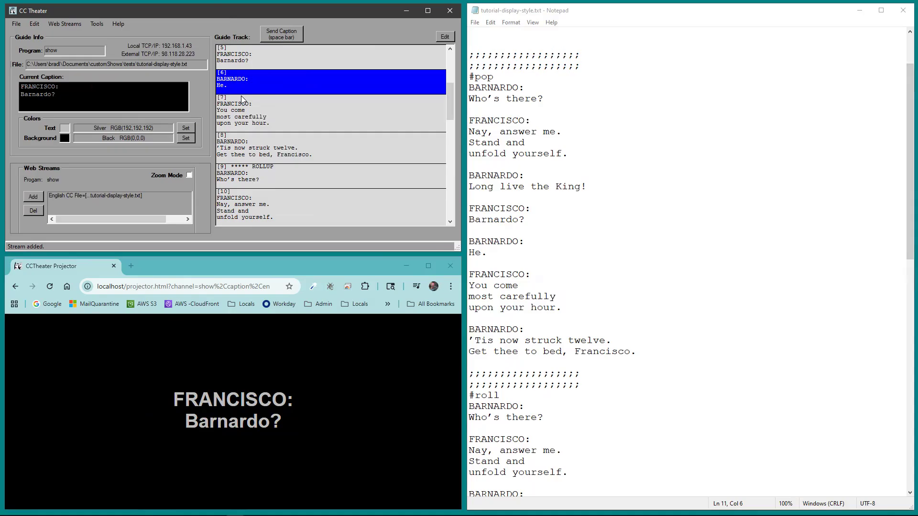
{"action": "key", "text": "space"}
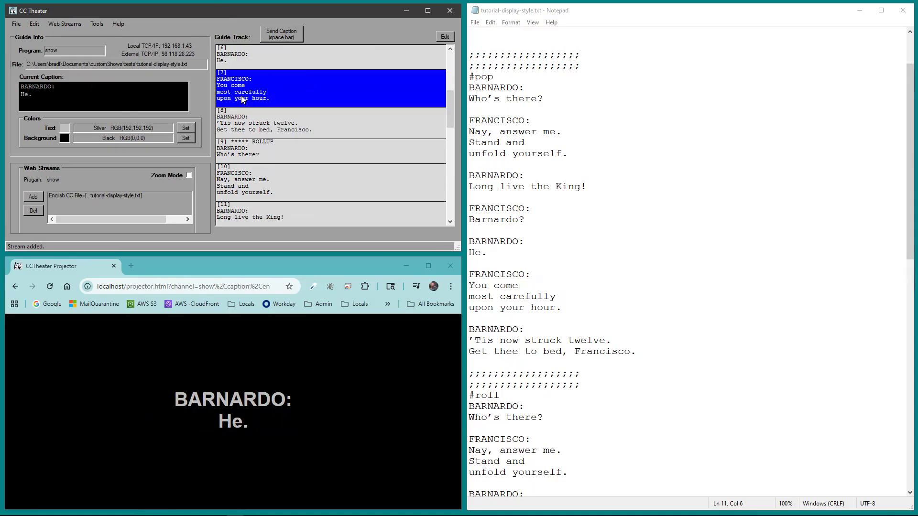
{"action": "key", "text": "space"}
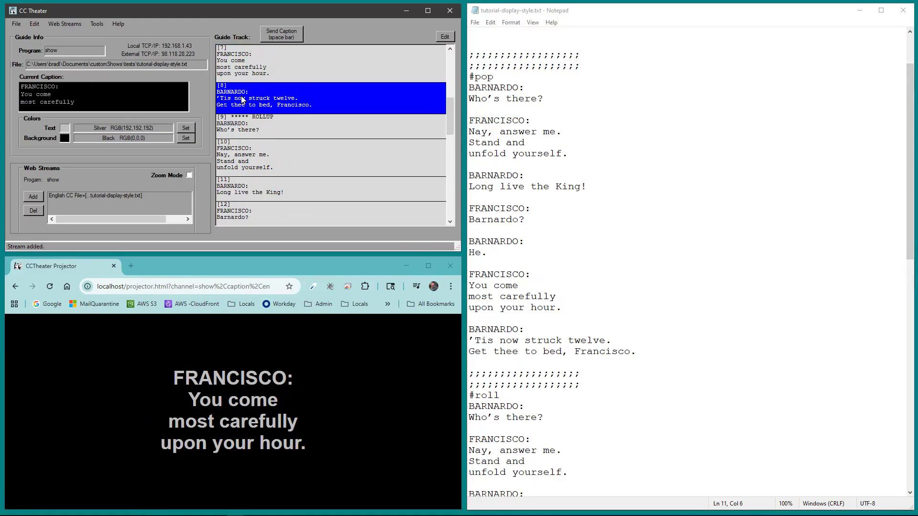
{"action": "key", "text": "space"}
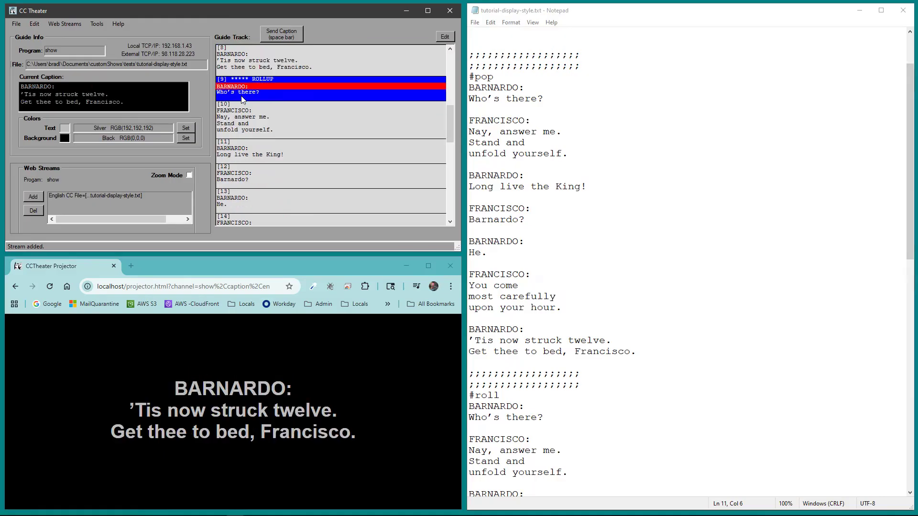
Review the end of the #pop block and the #roll directive with its dialogue in the Notepad caption file.
{"action": "left_click", "coordinate": [656, 178]}
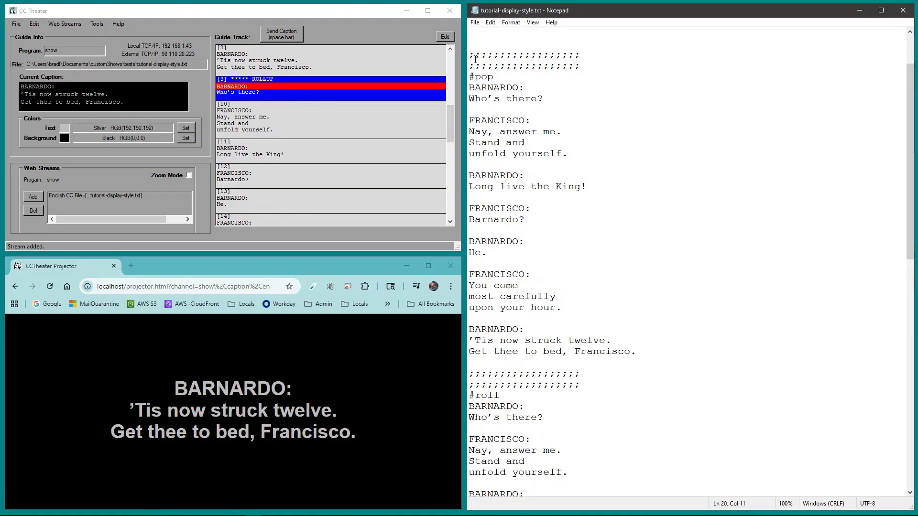
{"action": "left_click_drag", "start_coordinate": [470, 56], "coordinate": [453, 366]}
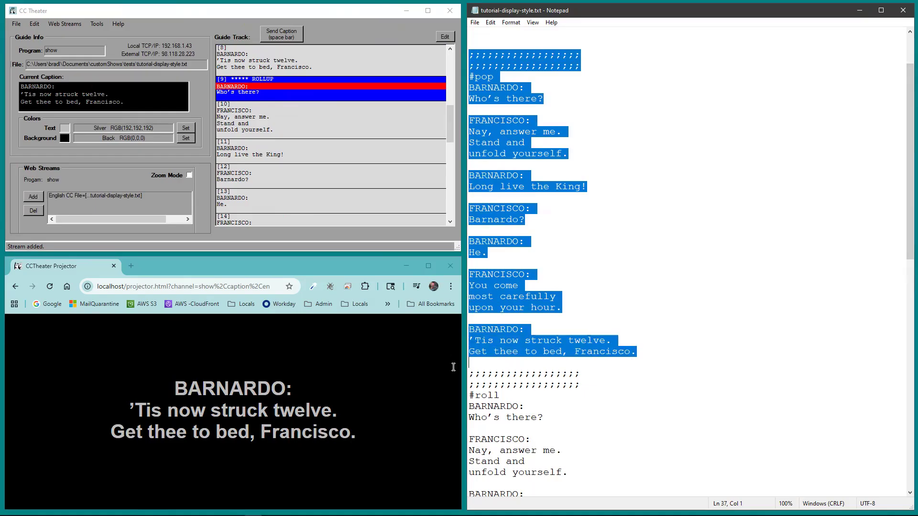
{"action": "scroll", "coordinate": [746, 258], "scroll_direction": "down", "scroll_amount": 7}
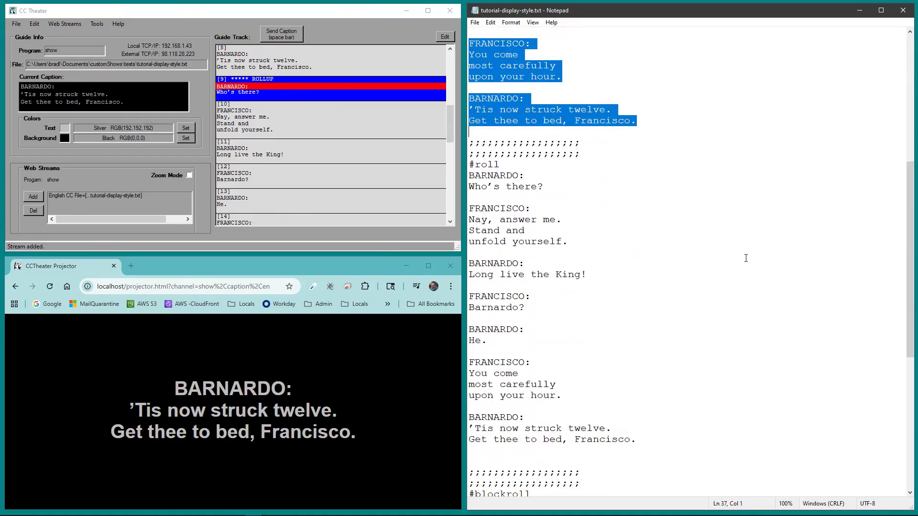
{"action": "scroll", "coordinate": [745, 258], "scroll_direction": "down", "scroll_amount": 2}
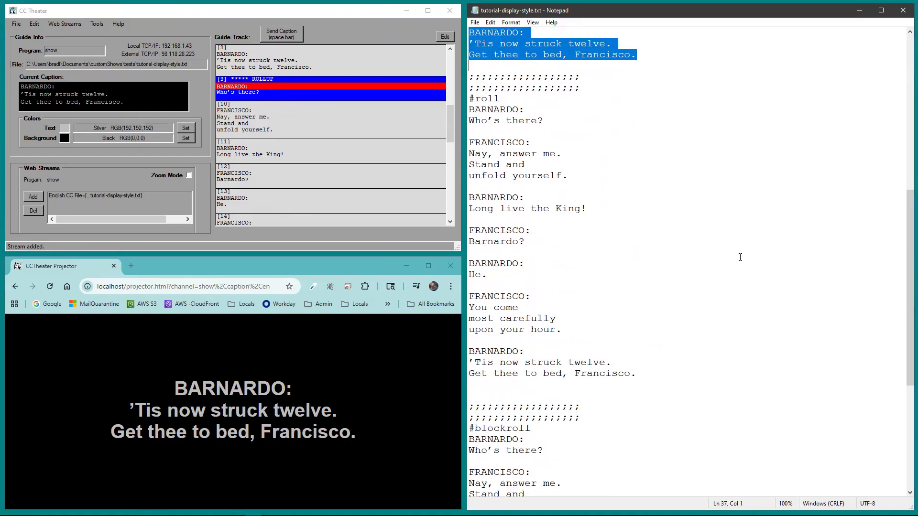
{"action": "left_click", "coordinate": [467, 98]}
{"action": "left_click_drag", "start_coordinate": [467, 99], "coordinate": [538, 130]}
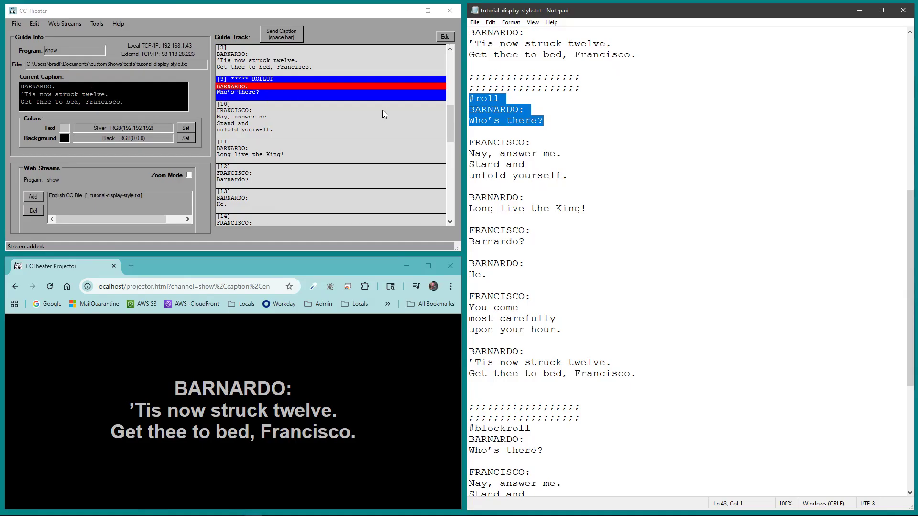
{"action": "left_click", "coordinate": [583, 137]}
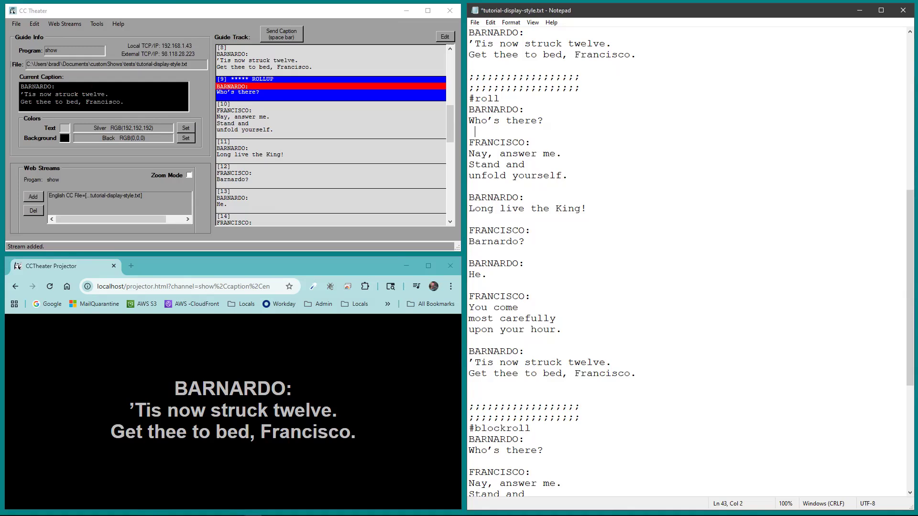
{"action": "scroll", "coordinate": [587, 133], "scroll_direction": "down", "scroll_amount": 3}
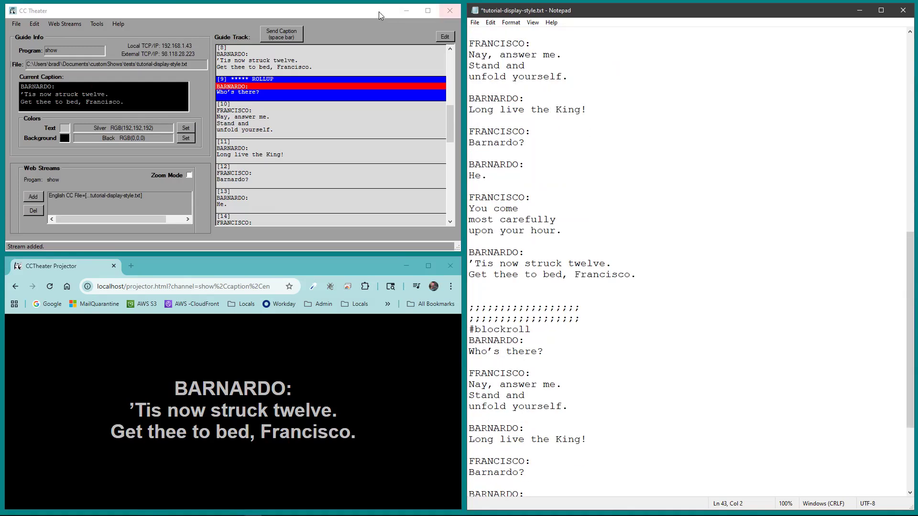
Switch to CC Theater and send roll-style captions 9 and 10 line by line, through "unfold yourself.".
{"action": "left_click", "coordinate": [348, 14]}
{"action": "key", "text": "space"}
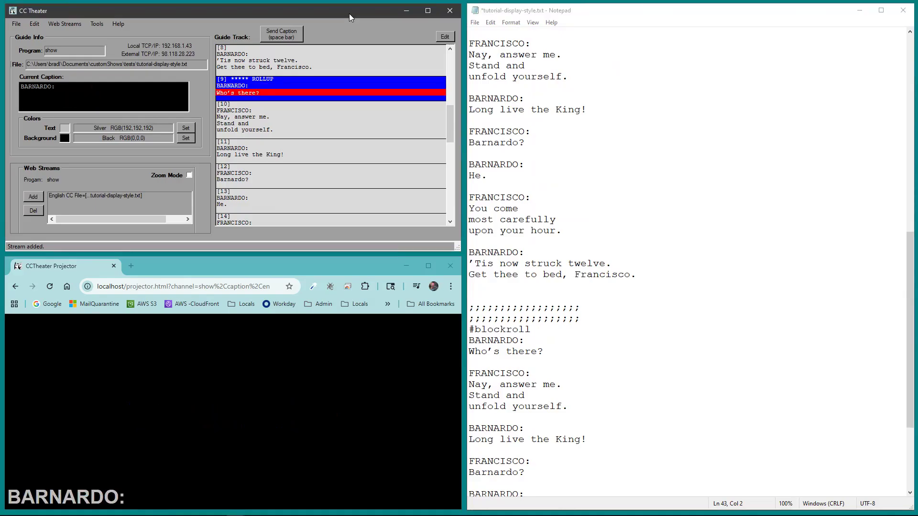
{"action": "key", "text": "space"}
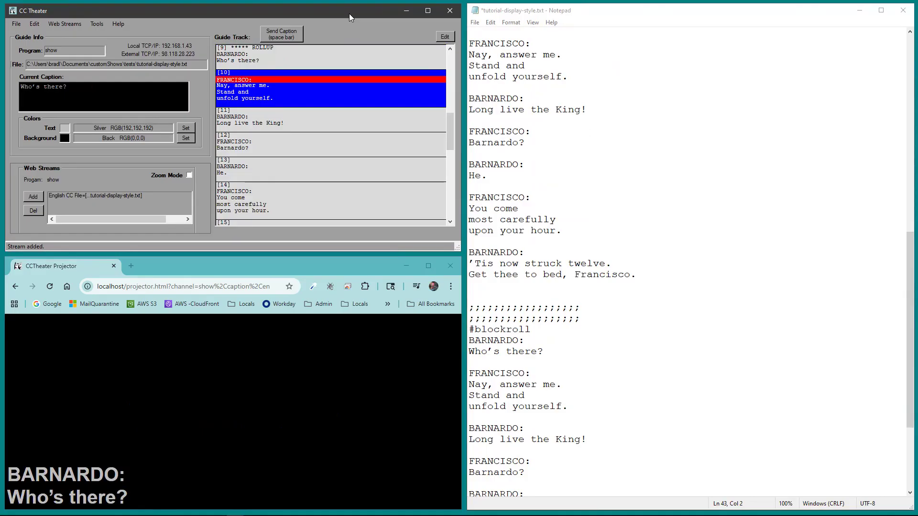
{"action": "key", "text": "space"}
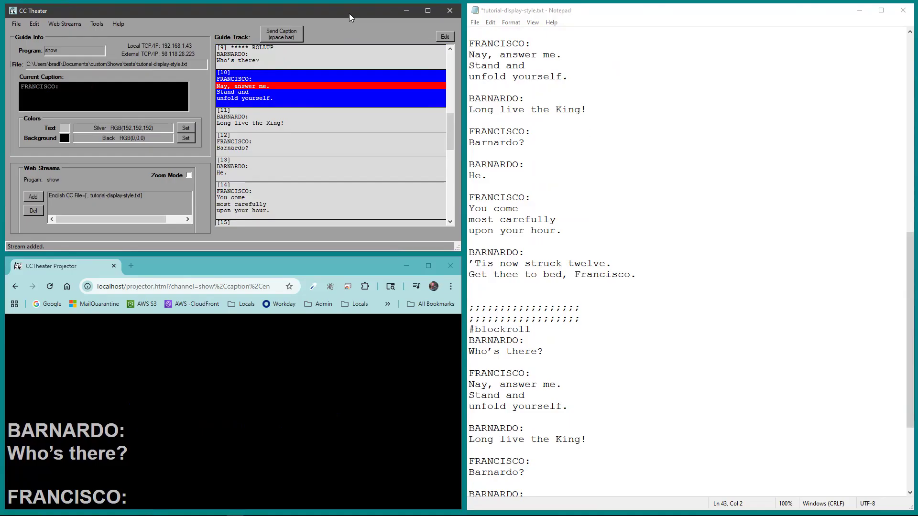
{"action": "key", "text": "space"}
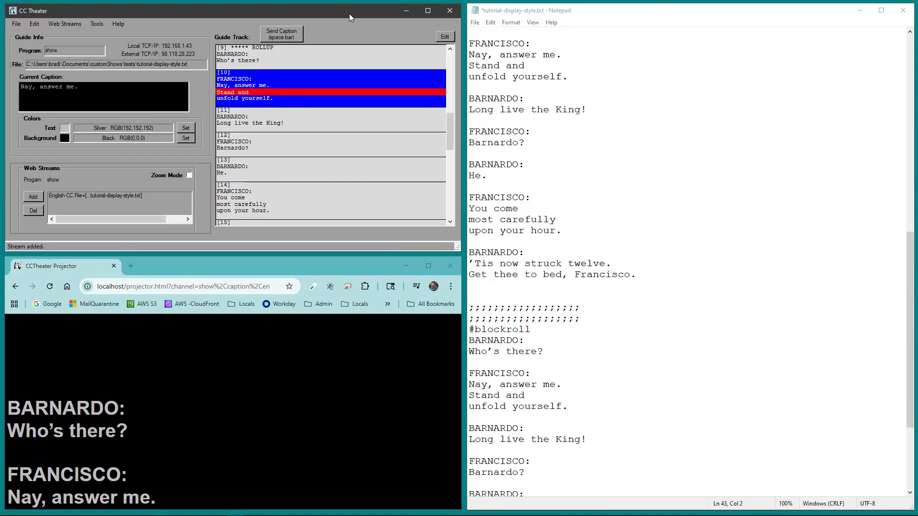
{"action": "key", "text": "space"}
{"action": "key", "text": "space"}
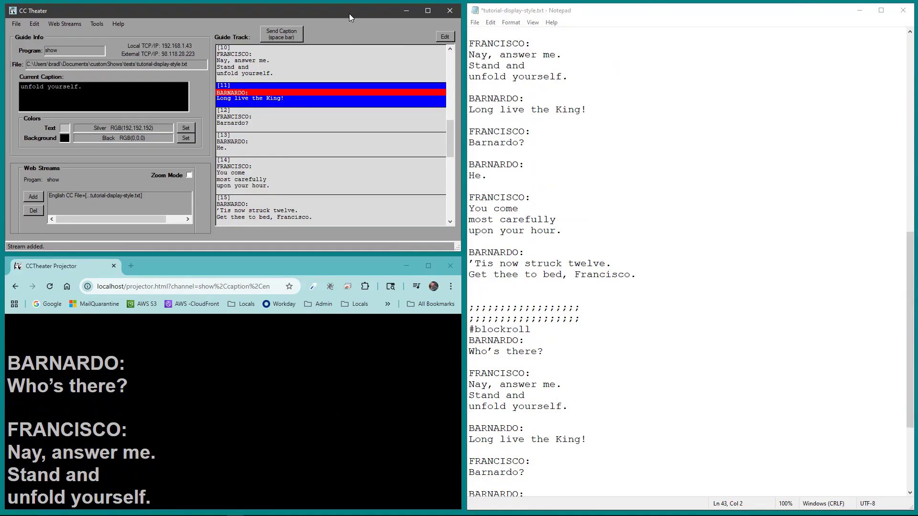
Send roll-style captions 11 through 13 line by line, from "Long live the King!" to "He.".
{"action": "key", "text": "space"}
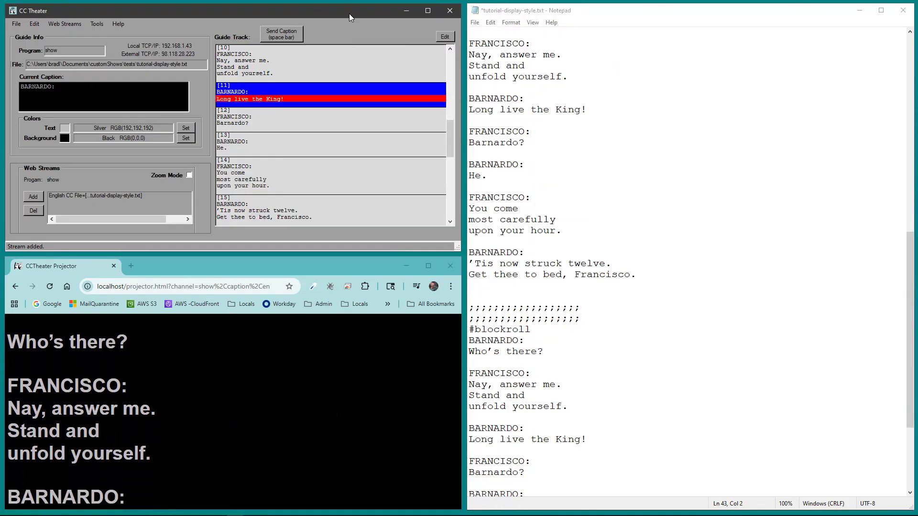
{"action": "key", "text": "space"}
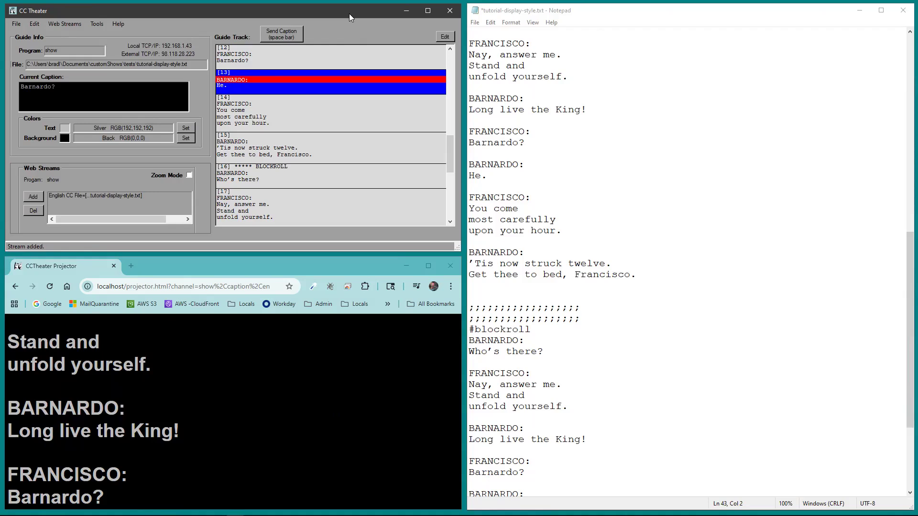
{"action": "key", "text": "space"}
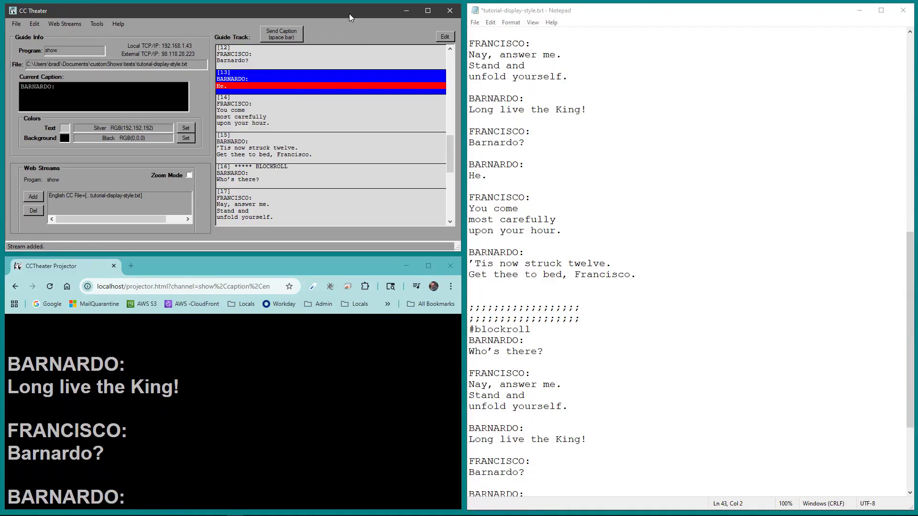
{"action": "key", "text": "space"}
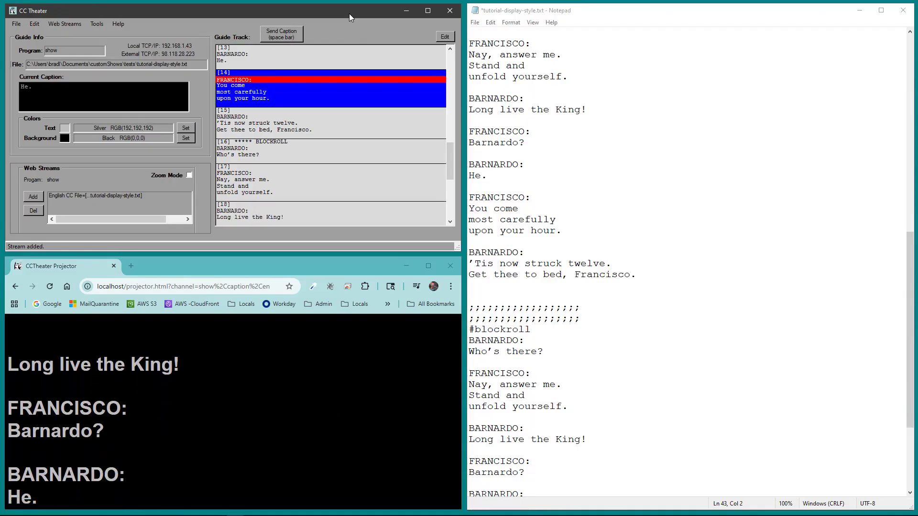
Send roll-style captions 14 and 15 line by line, ending with "Get thee to bed, Francisco.".
{"action": "key", "text": "space"}
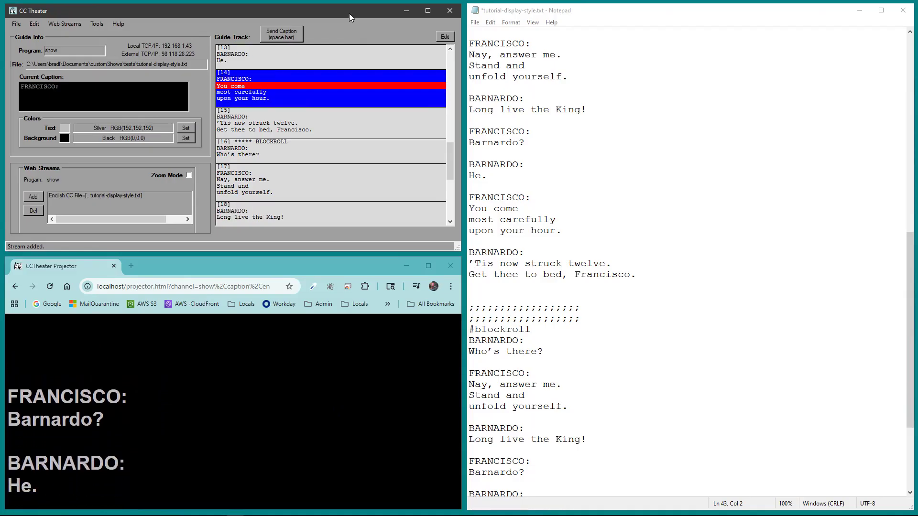
{"action": "key", "text": "space"}
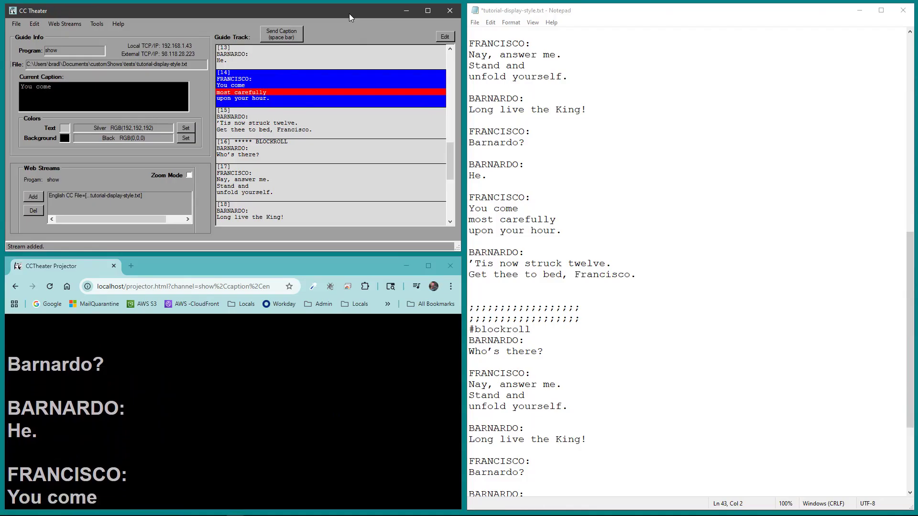
{"action": "key", "text": "space"}
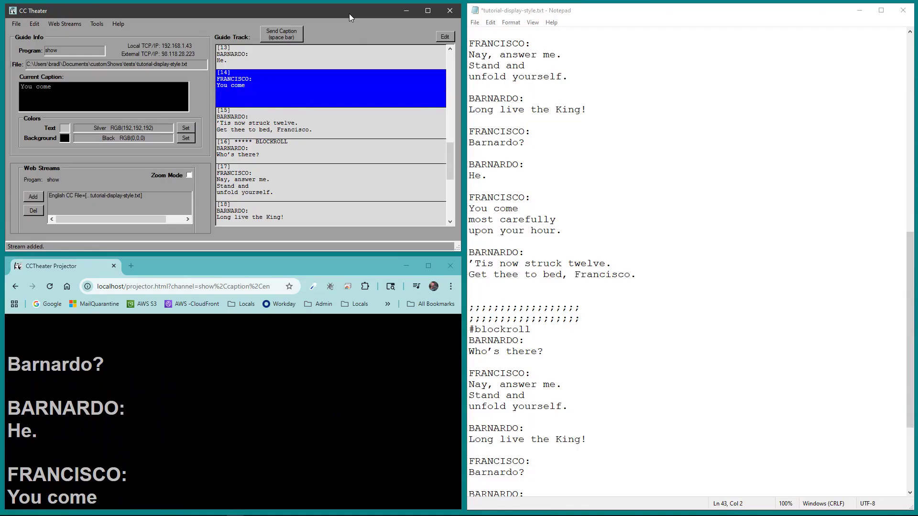
{"action": "key", "text": "space"}
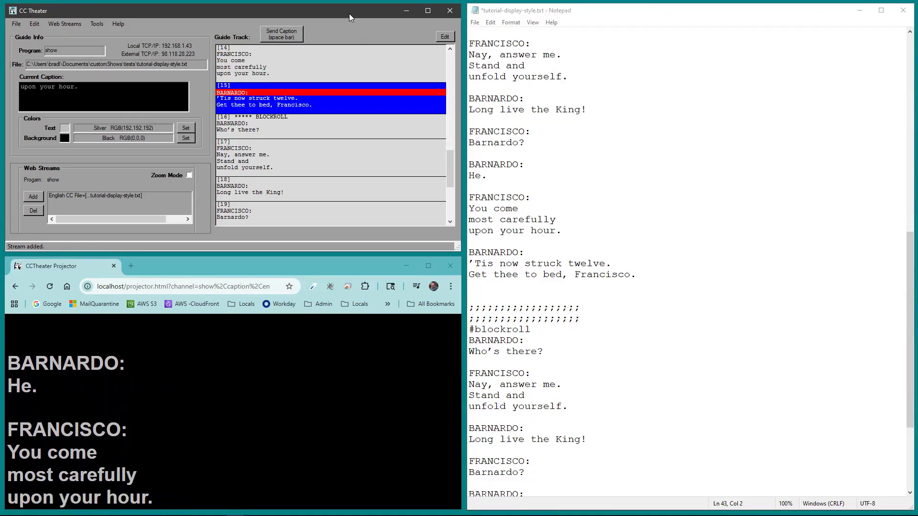
{"action": "key", "text": "space"}
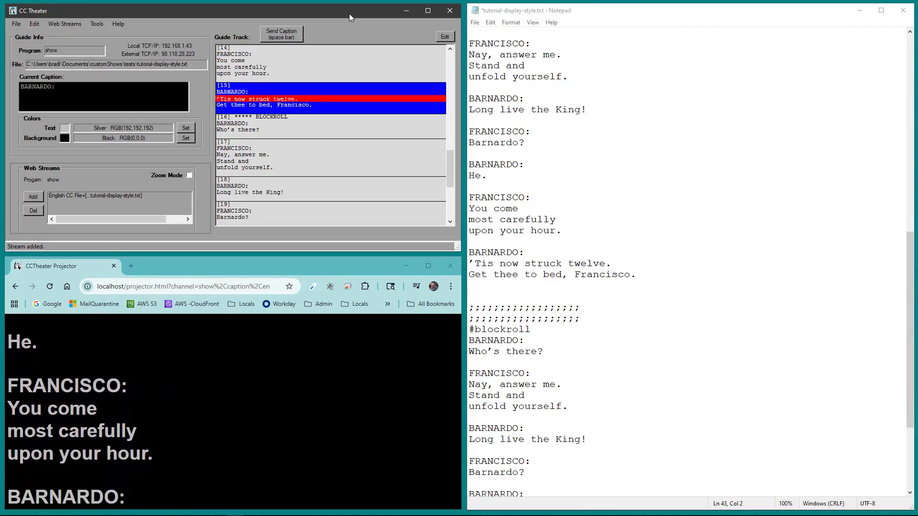
{"action": "key", "text": "space"}
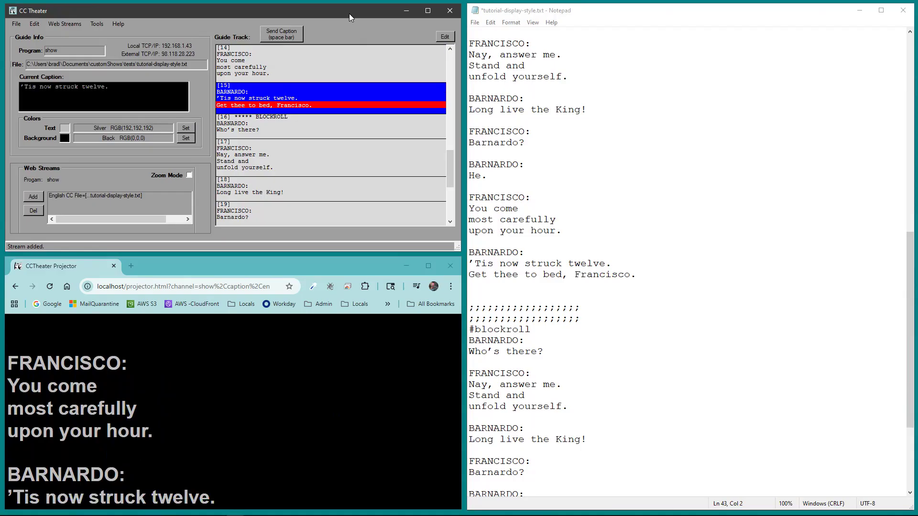
{"action": "key", "text": "space"}
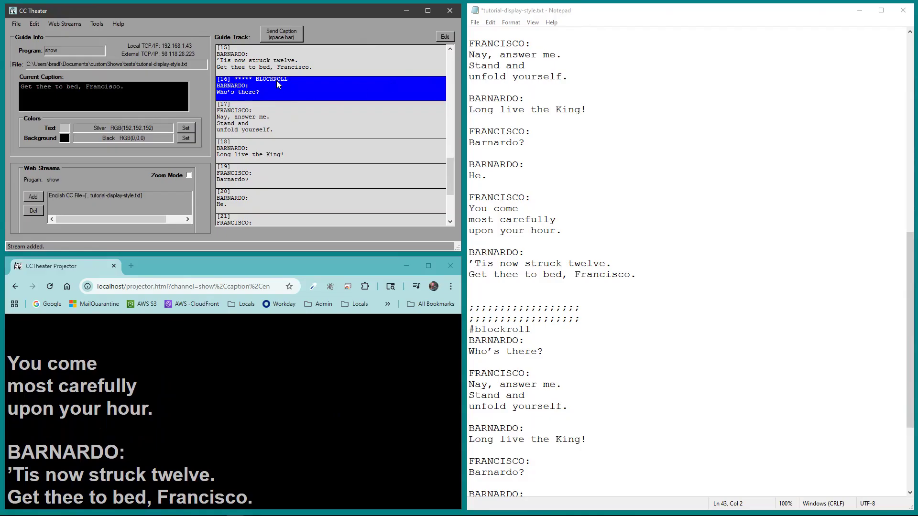
Switch to Notepad and highlight the #roll dialogue block, followed by the #blockroll directive below it.
{"action": "left_click", "coordinate": [627, 142]}
{"action": "left_click_drag", "start_coordinate": [467, 39], "coordinate": [718, 285]}
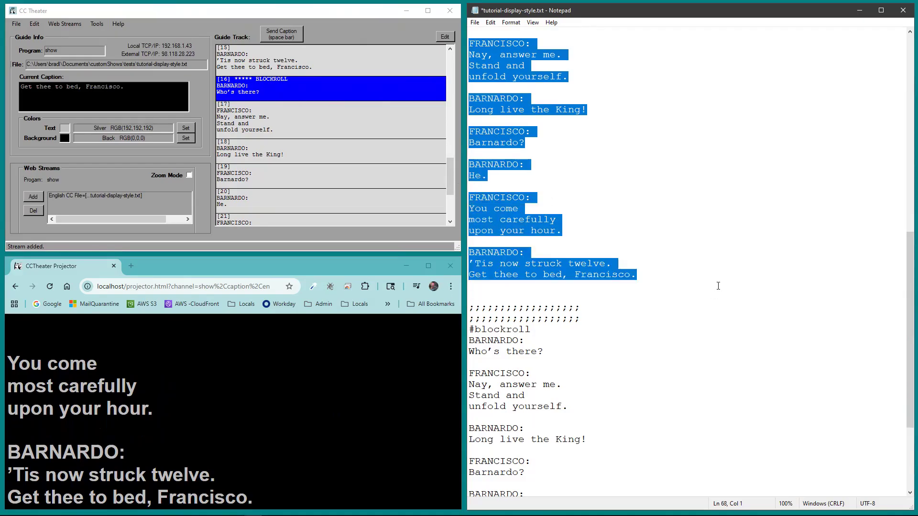
{"action": "scroll", "coordinate": [718, 286], "scroll_direction": "down", "scroll_amount": 4}
{"action": "left_click_drag", "start_coordinate": [470, 188], "coordinate": [544, 189]}
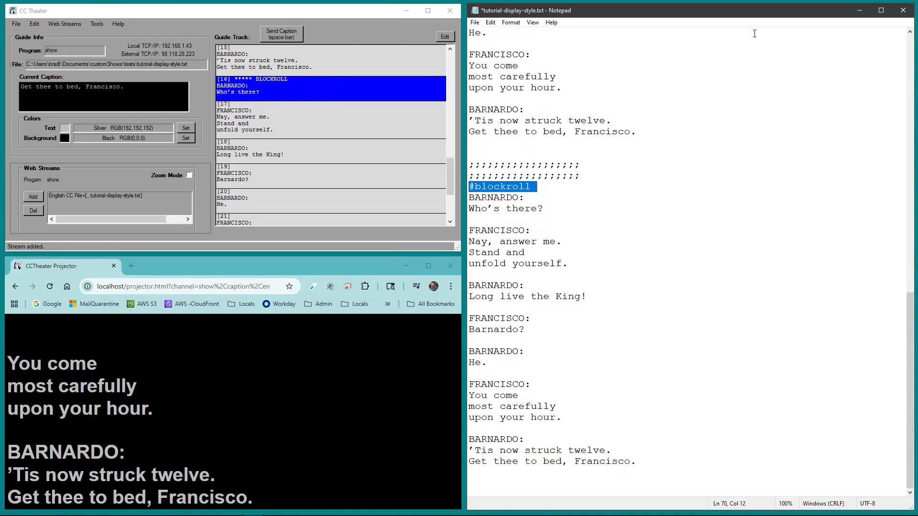
Switch to CC Theater and send the blockroll captions 16 through 22 one whole block at a time.
{"action": "left_click", "coordinate": [358, 9]}
{"action": "key", "text": "space"}
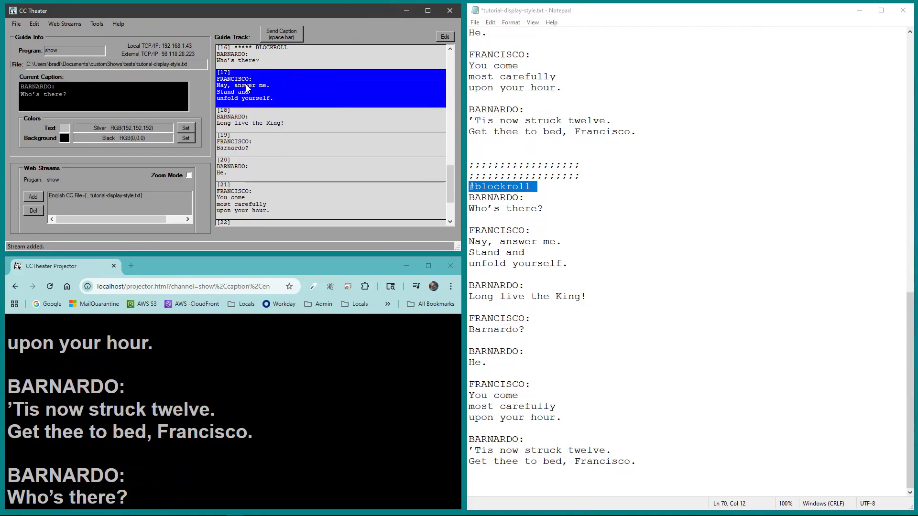
{"action": "key", "text": "space"}
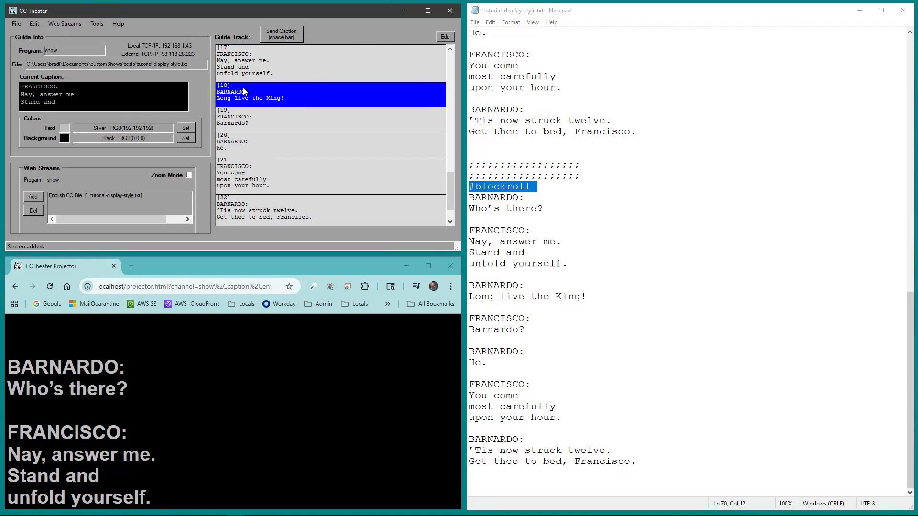
{"action": "key", "text": "space"}
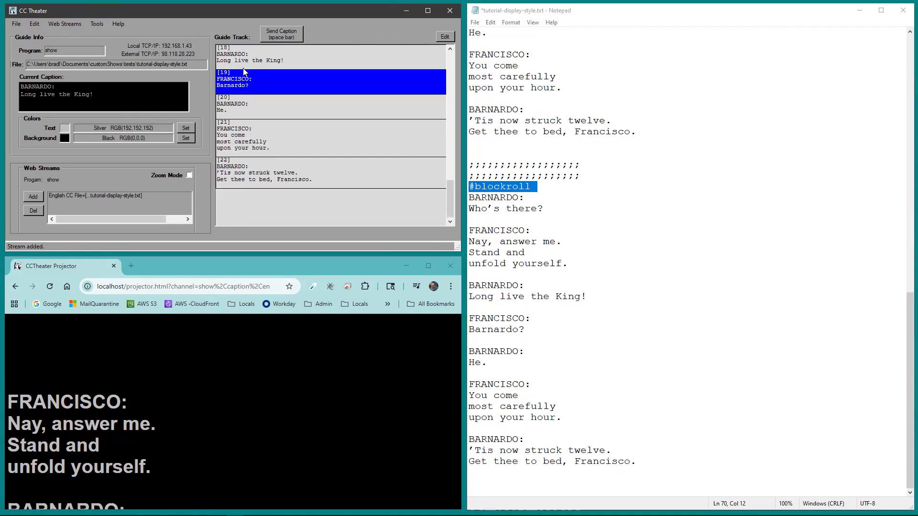
{"action": "key", "text": "space"}
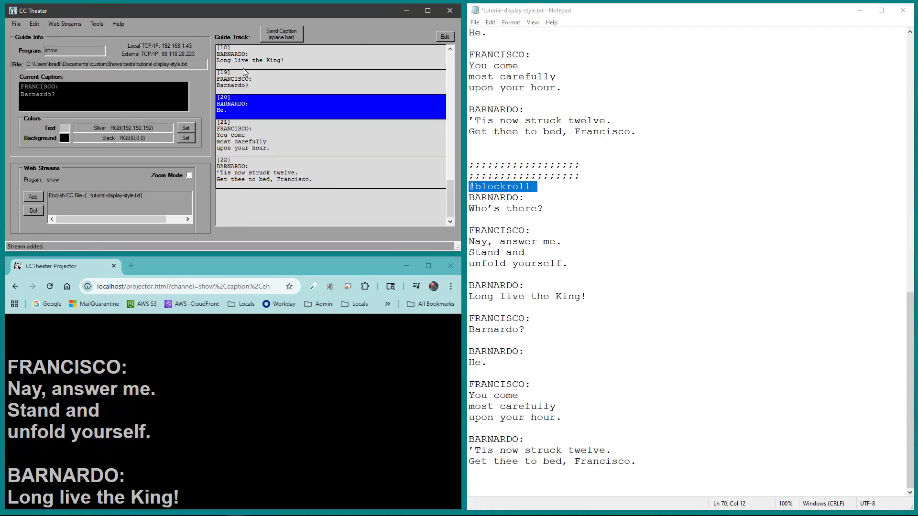
{"action": "key", "text": "space"}
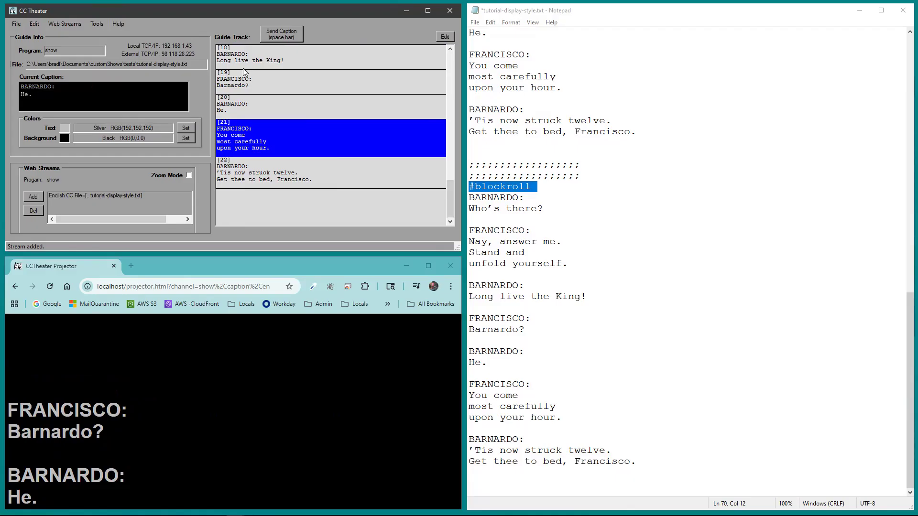
{"action": "key", "text": "space"}
{"action": "key", "text": "space"}
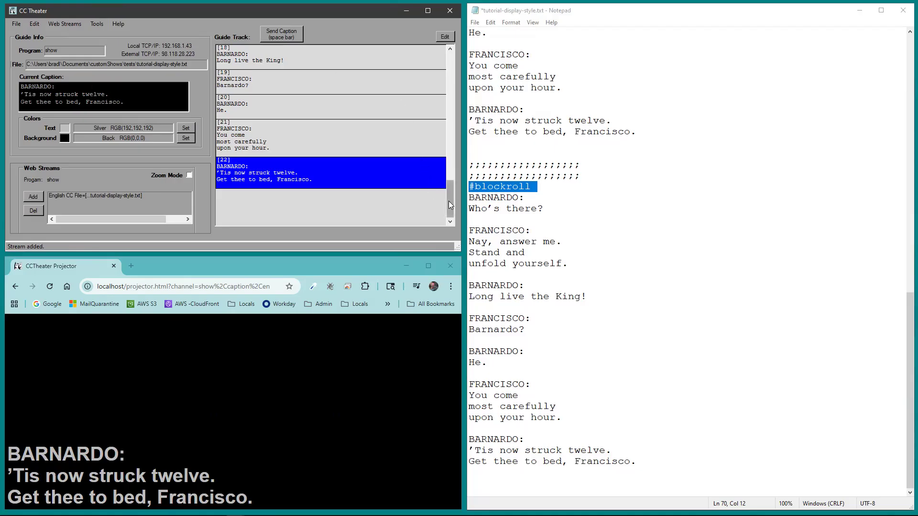
Review the caption file in Notepad, highlighting the second #pop, the #roll and the #blockroll directives in turn.
{"action": "scroll", "coordinate": [602, 164], "scroll_direction": "up", "scroll_amount": 18}
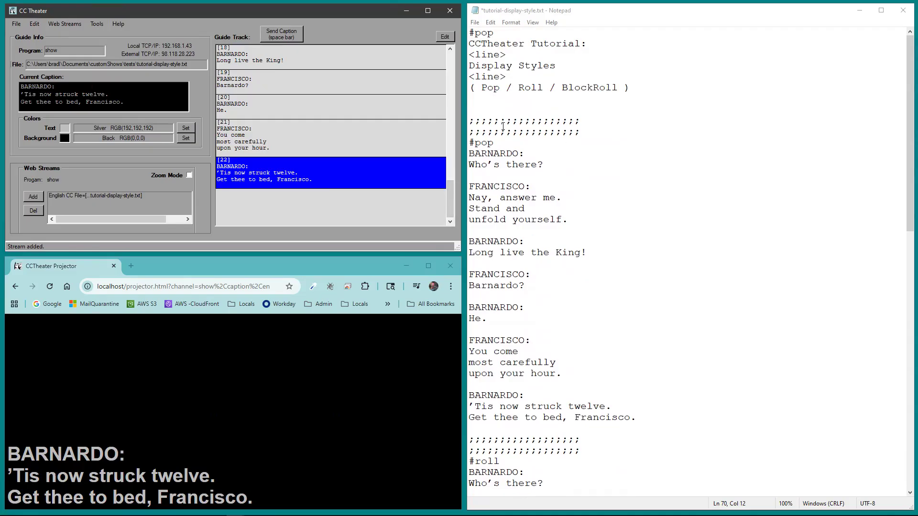
{"action": "left_click_drag", "start_coordinate": [469, 142], "coordinate": [500, 143]}
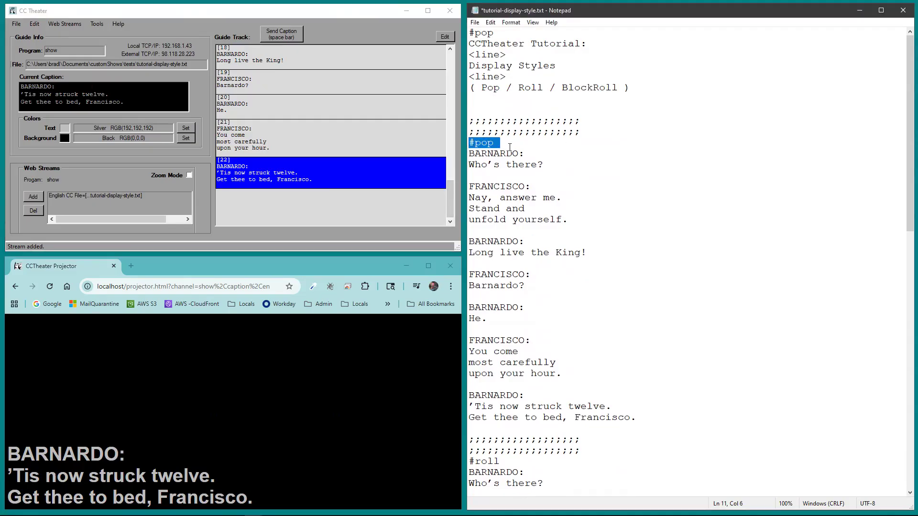
{"action": "scroll", "coordinate": [515, 282], "scroll_direction": "down", "scroll_amount": 4}
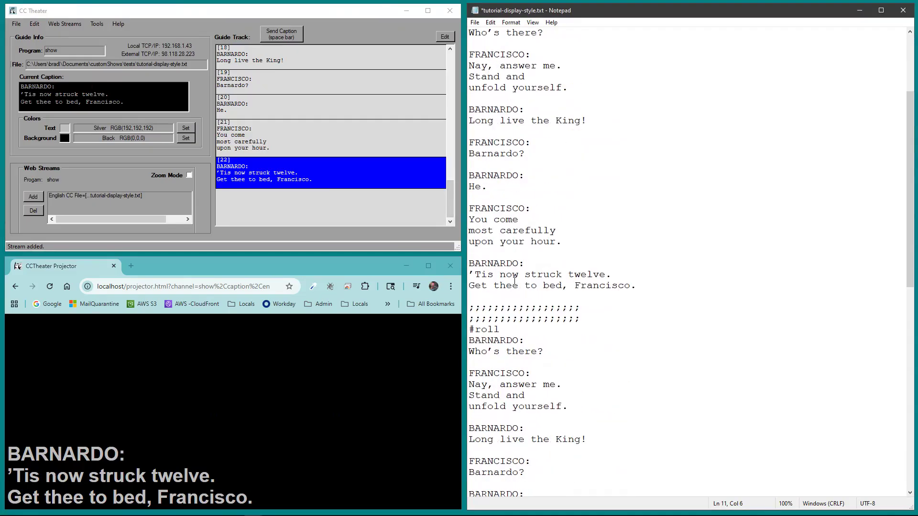
{"action": "left_click_drag", "start_coordinate": [469, 330], "coordinate": [501, 329]}
{"action": "scroll", "coordinate": [574, 306], "scroll_direction": "down", "scroll_amount": 12}
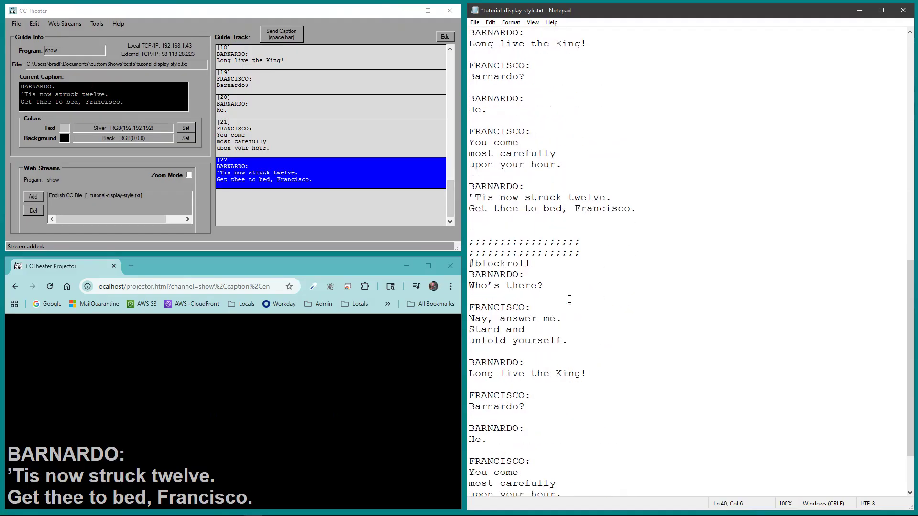
{"action": "left_click_drag", "start_coordinate": [470, 264], "coordinate": [535, 265]}
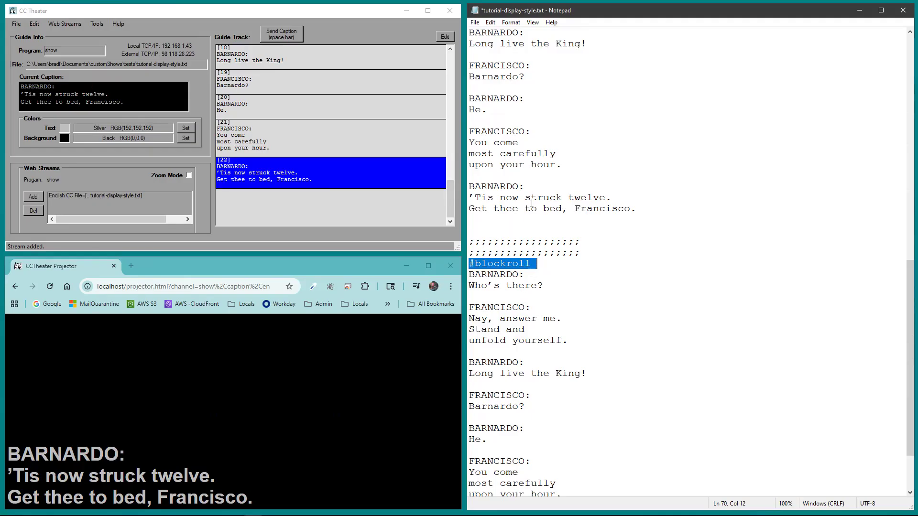
Examine the Default Caption Style choices in CC Theater's Miscellany options, then close the options without changes.
{"action": "left_click", "coordinate": [95, 24]}
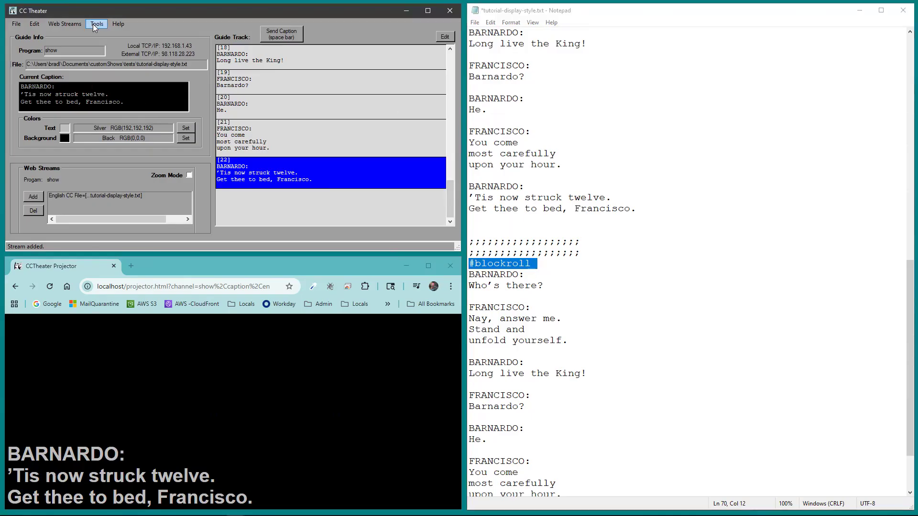
{"action": "left_click", "coordinate": [117, 156]}
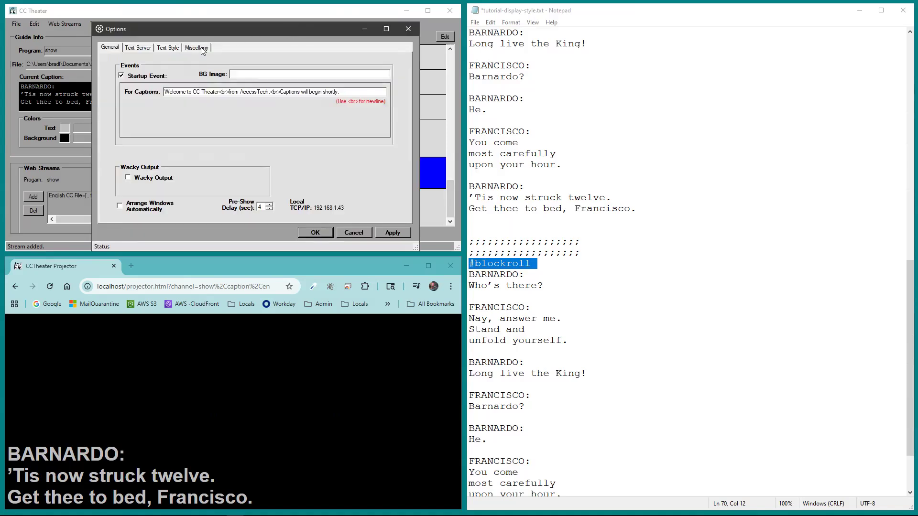
{"action": "left_click", "coordinate": [201, 48]}
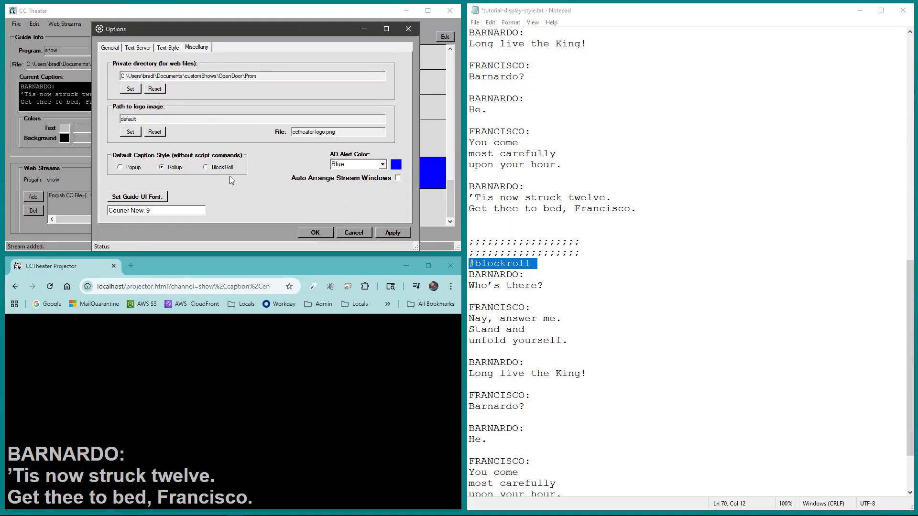
{"action": "left_click", "coordinate": [354, 233]}
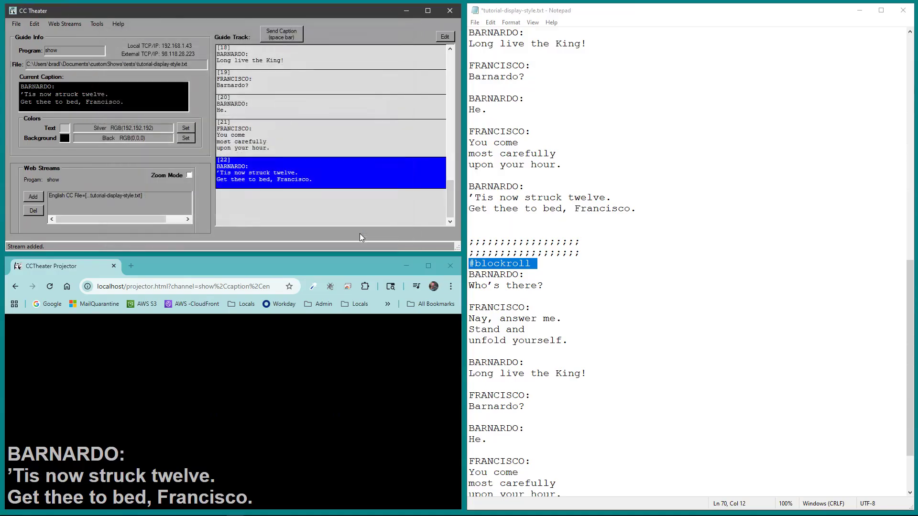